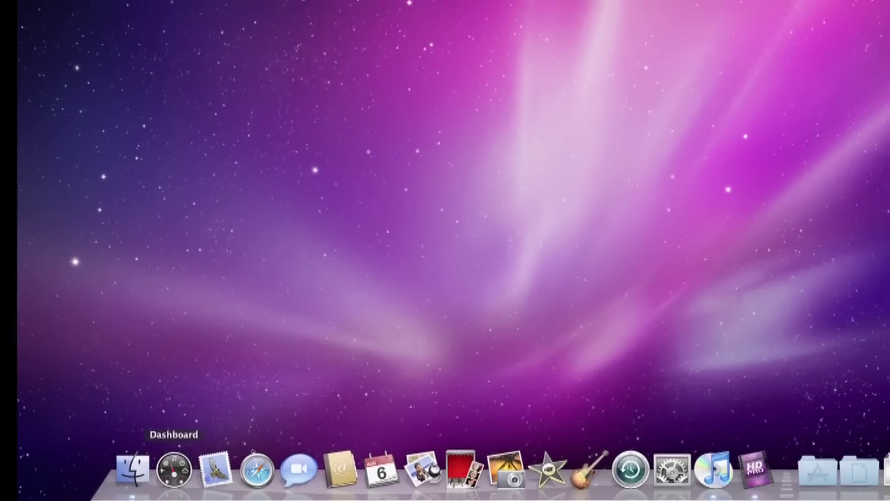
Step: Add the Stocks widget to the upper-right area of Dashboard, then leave Dashboard
left_click(177, 466)
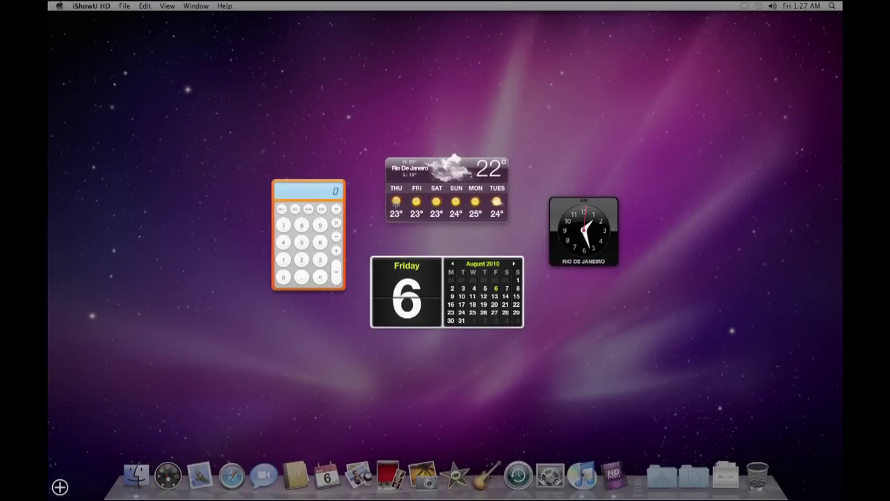
left_click(59, 486)
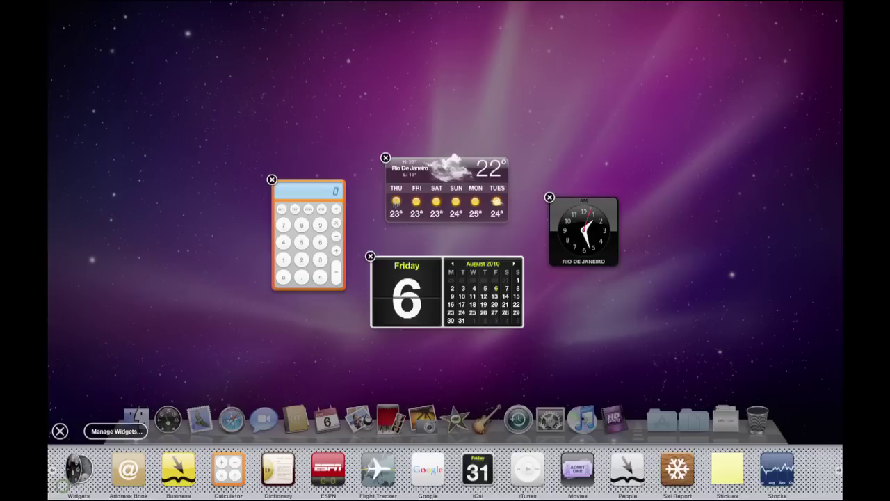
left_click_drag(777, 469, 732, 271)
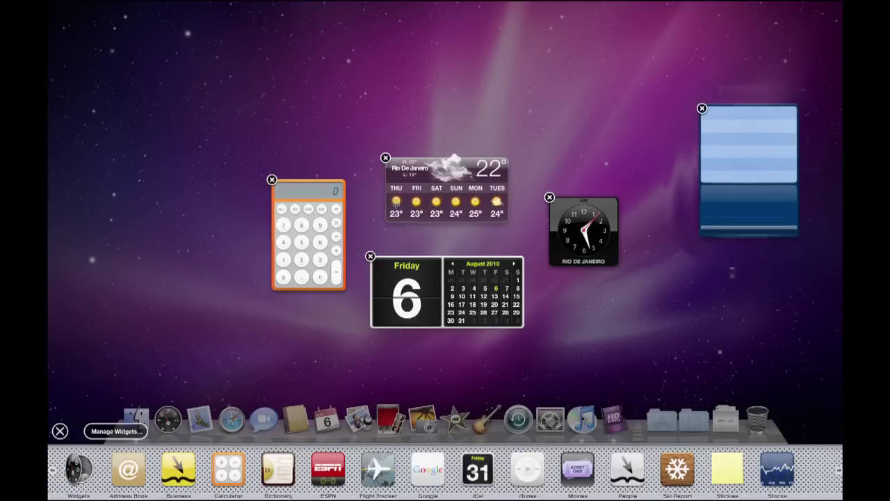
left_click(60, 431)
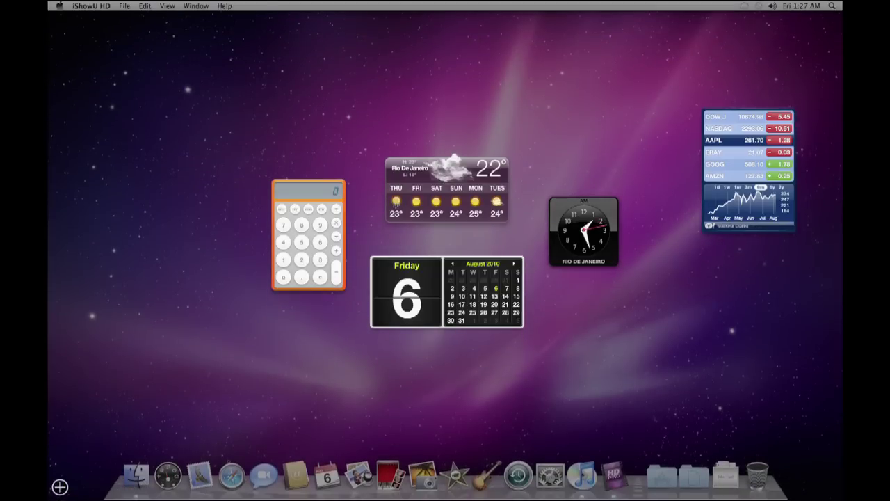
left_click(307, 365)
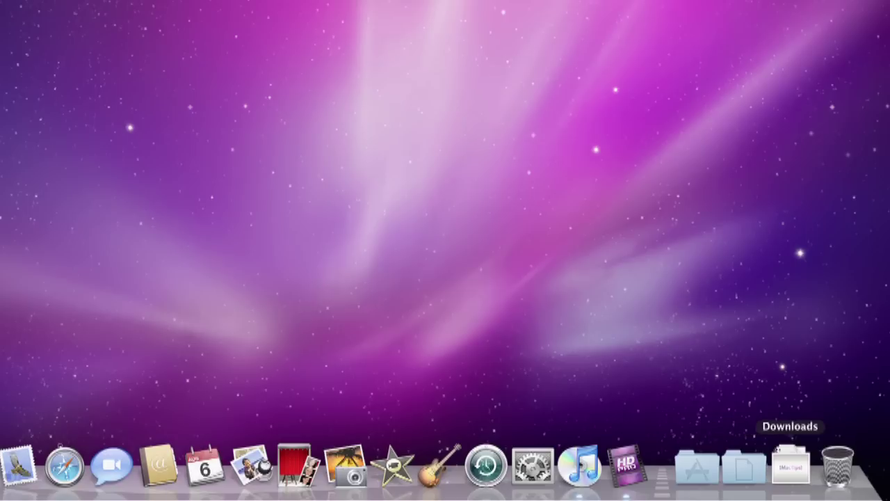
Step: Open About Downloads.pdf from the Downloads stack
left_click(791, 466)
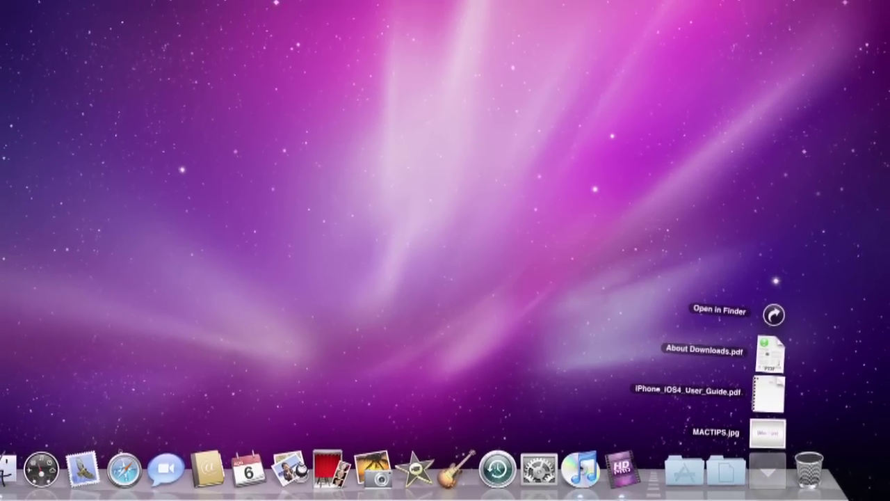
left_click(770, 356)
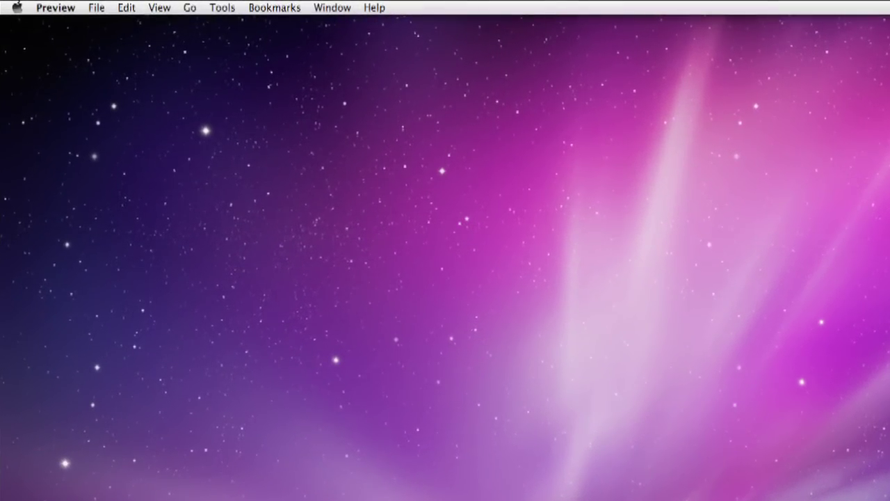
Step: Look through Preview's file, edit, view and navigation commands and the volume, date and Time Machine status items
left_click(55, 7)
mouse_move(94, 9)
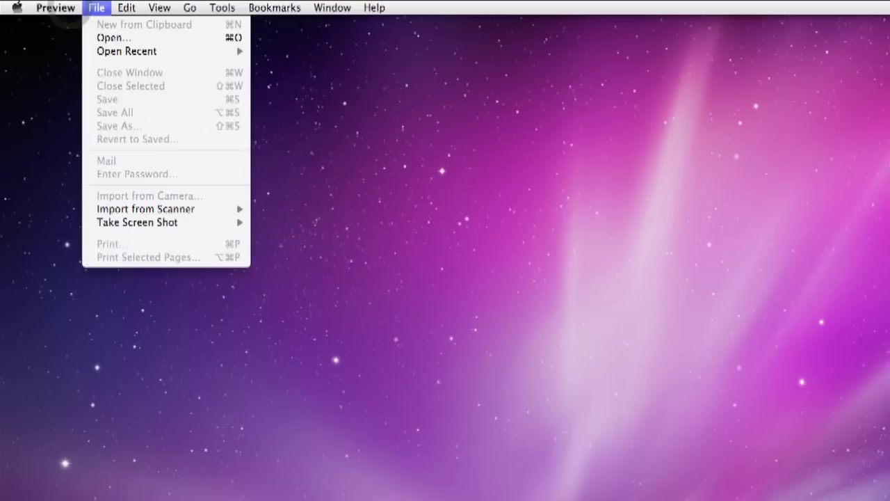
mouse_move(126, 8)
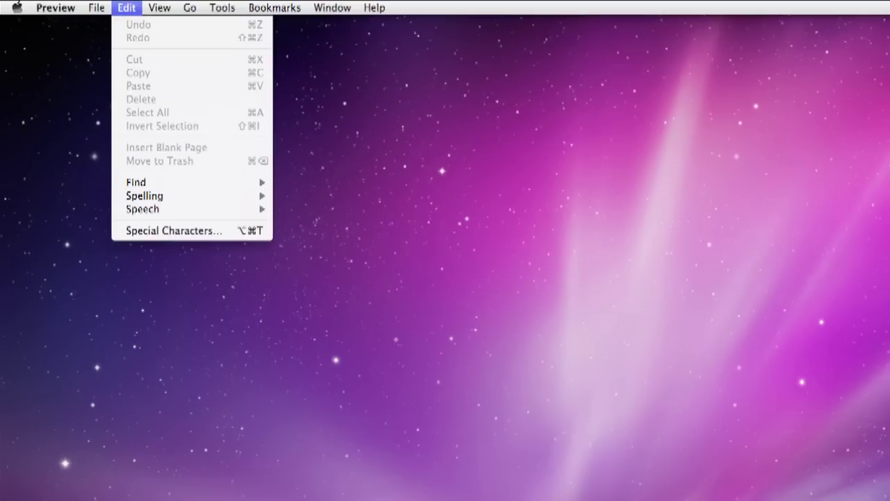
mouse_move(159, 7)
mouse_move(189, 8)
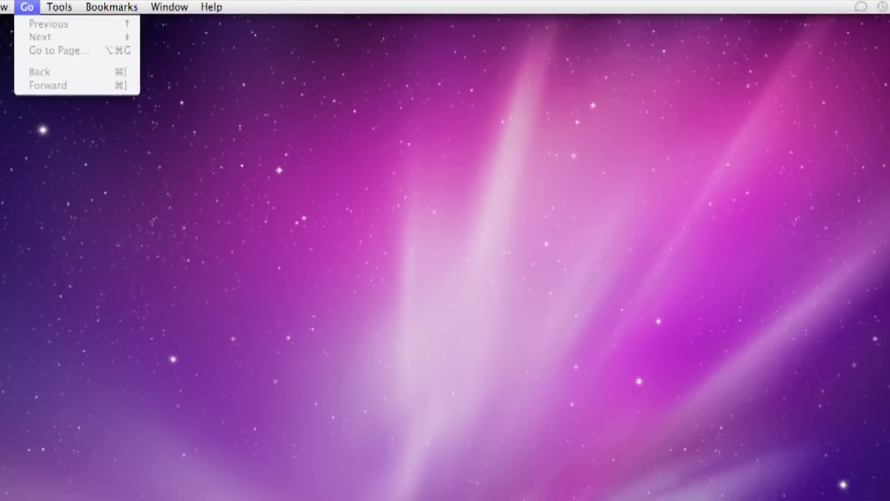
key("Escape")
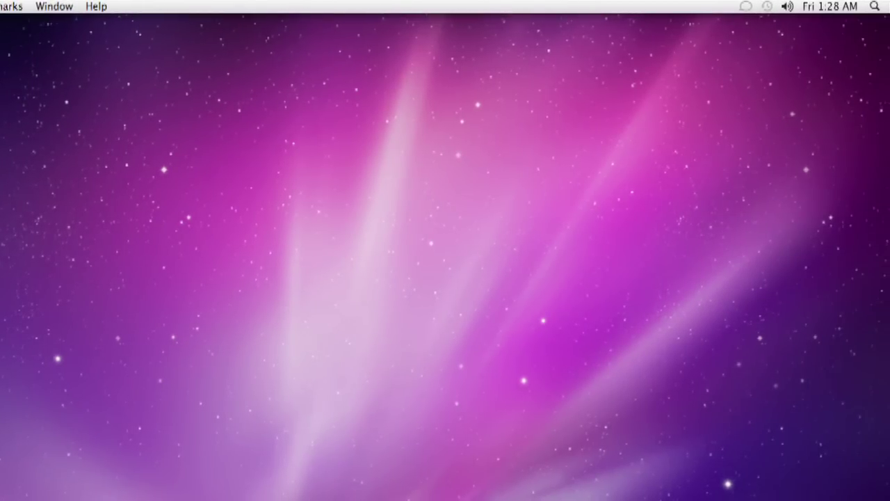
left_click(786, 6)
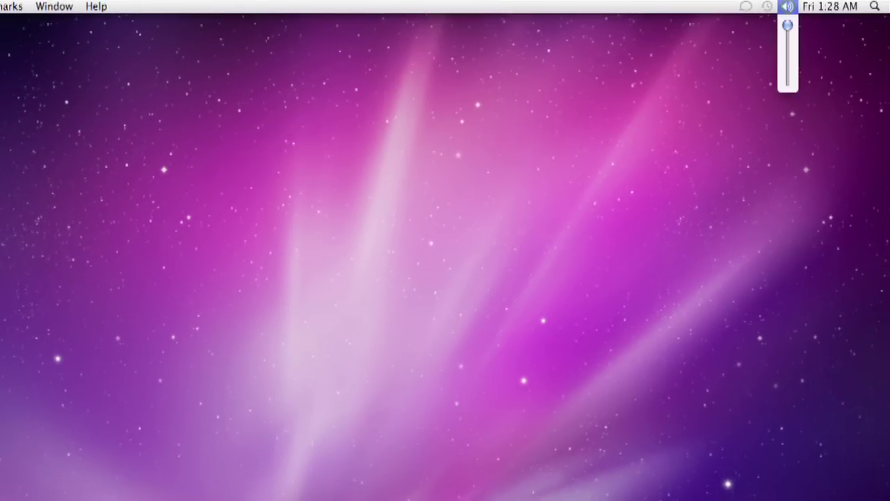
mouse_move(830, 6)
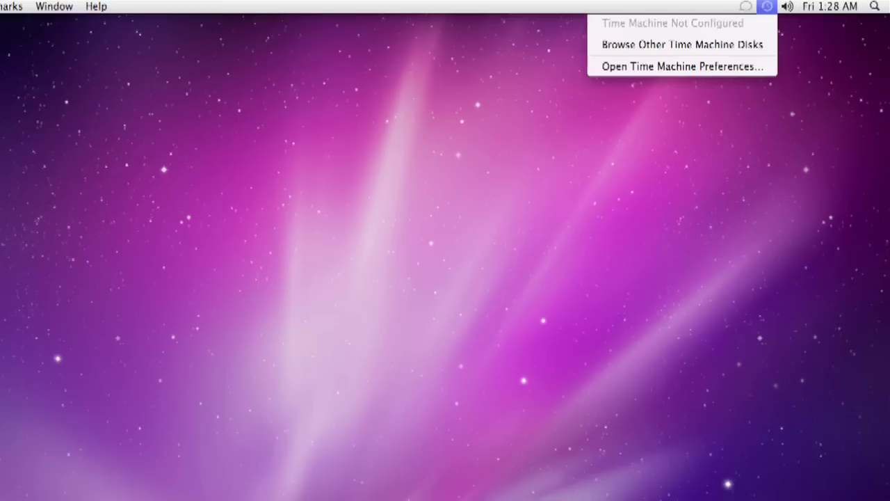
mouse_move(746, 6)
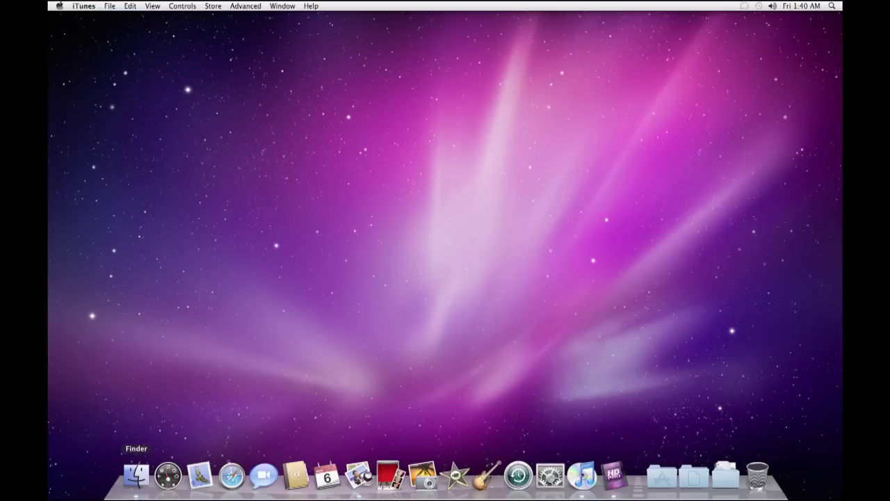
Step: Open a Finder window on the home folder, look inside its Downloads folder and return to the home folder
left_click(136, 475)
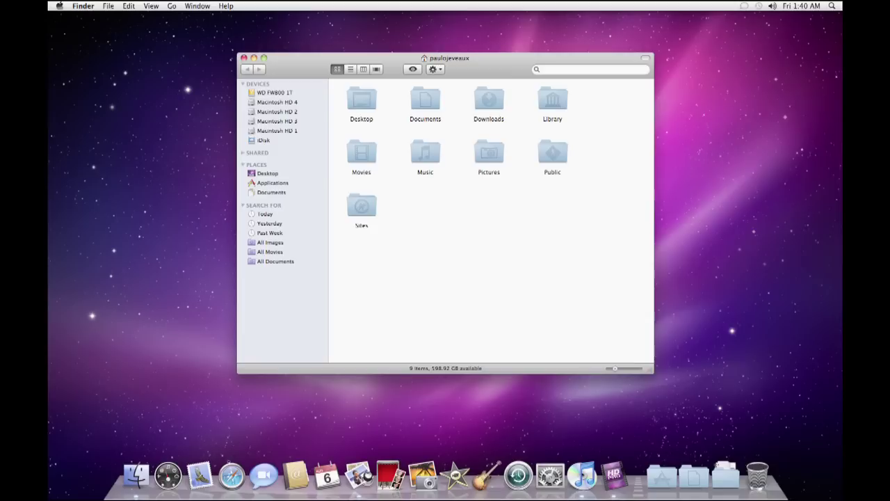
left_click(489, 101)
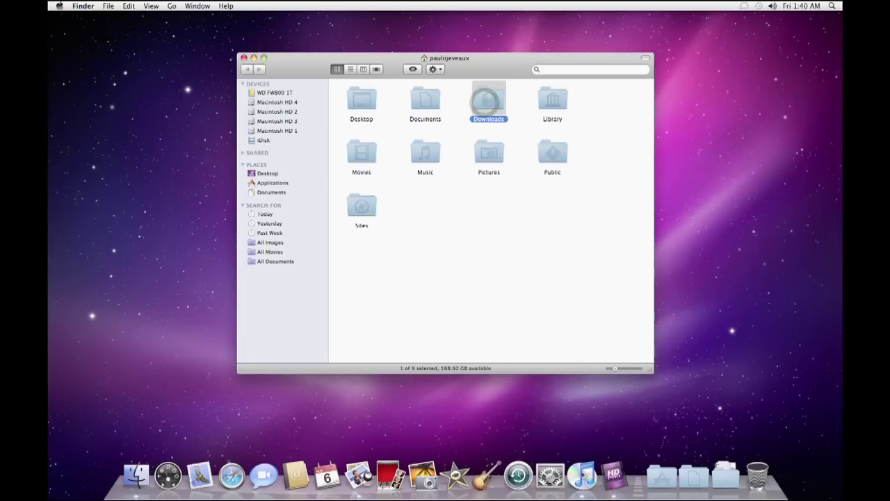
double_click(489, 101)
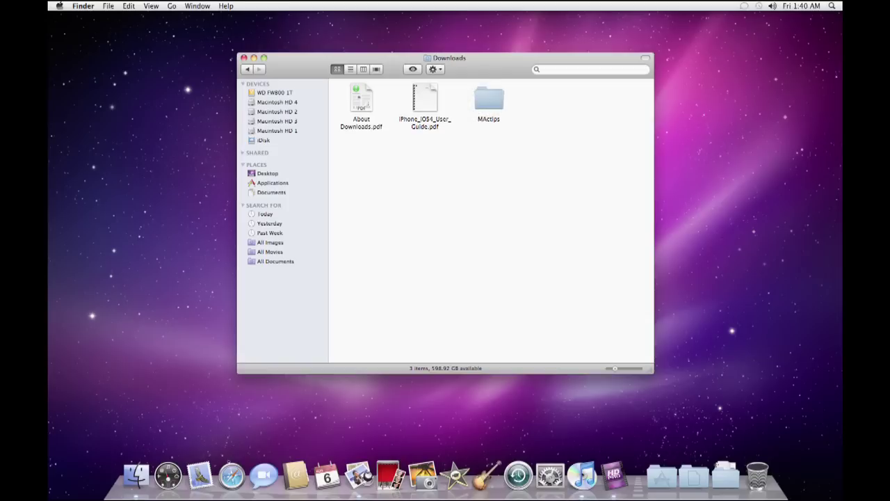
left_click(247, 69)
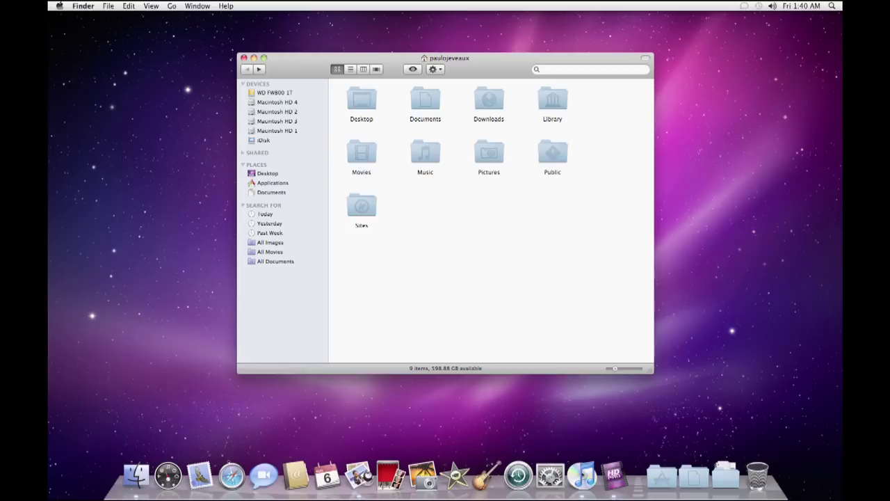
Step: Display the home folder as a list, as columns and finally in Cover Flow
key("super+2")
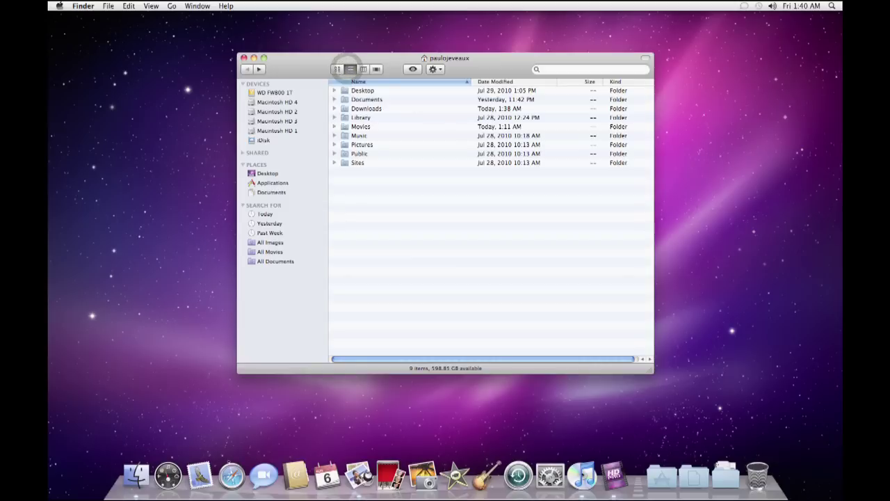
key("super+3")
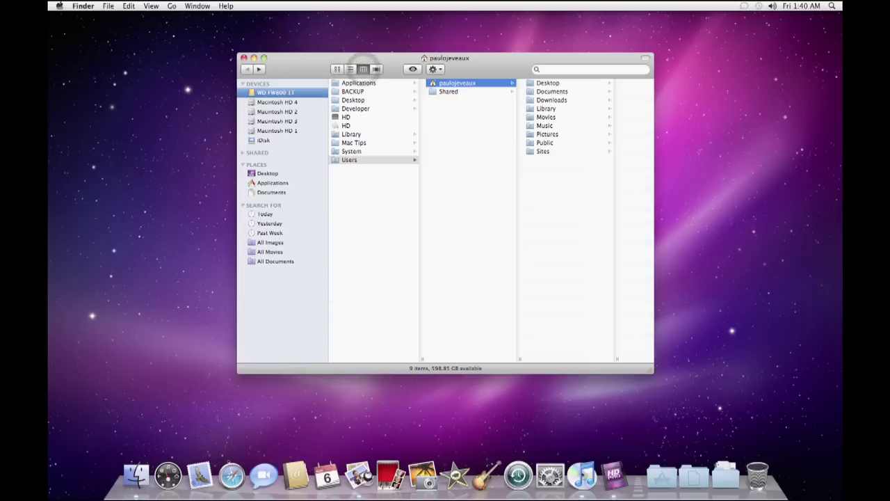
key("super+4")
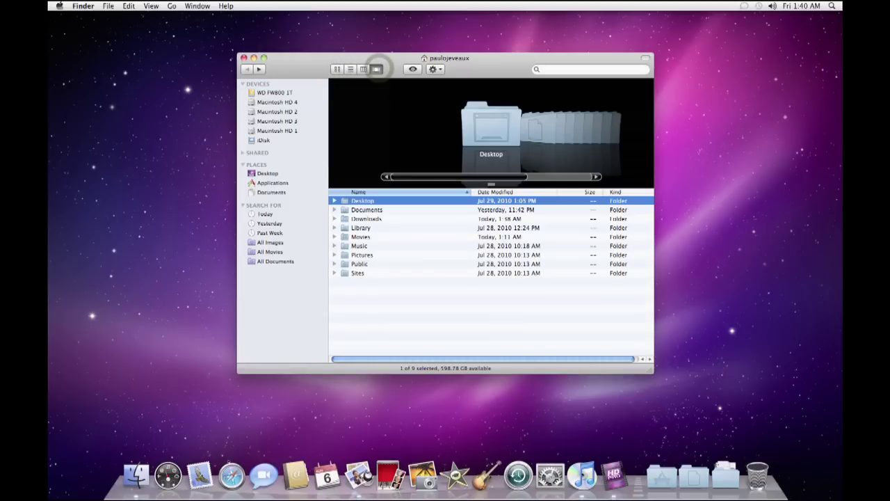
Step: Open the Downloads folder in Cover Flow and preview About Downloads.pdf with Quick Look
key("Down")
key("Down")
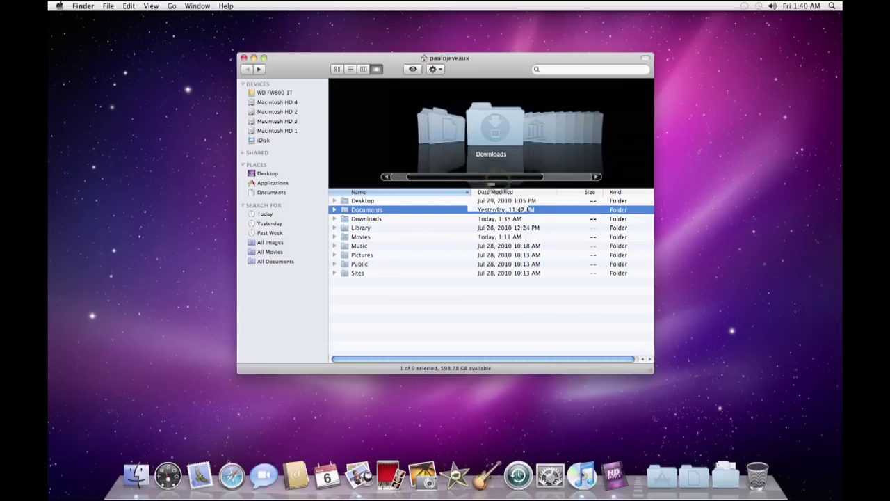
key("super+Down")
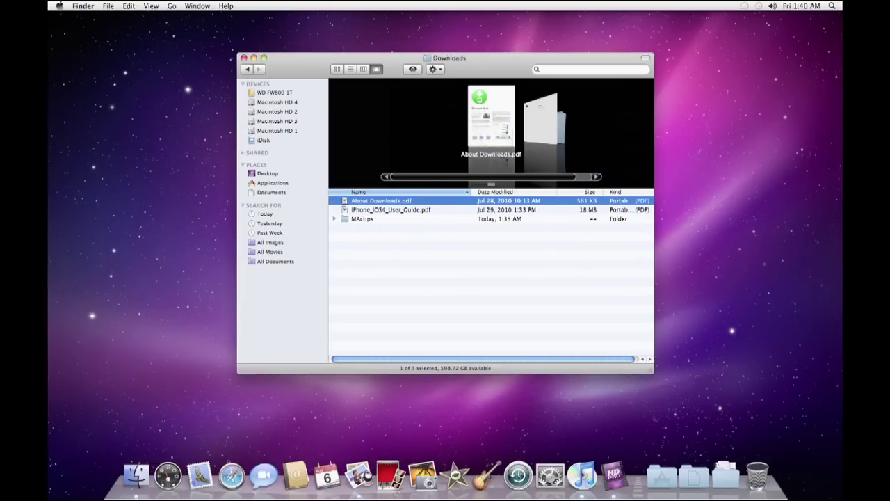
key("space")
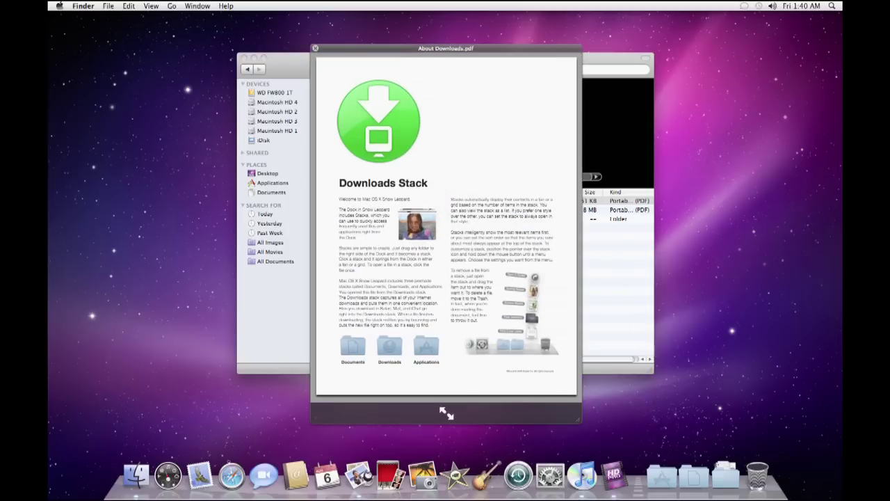
key("space")
Step: Create a new folder named Textos in the Downloads folder
left_click(421, 234)
key("super+shift+n")
type("Textos")
key("Return")
Step: Move About Downloads.pdf and iPhone_iOS4_User_Guide.pdf together into the Textos folder
left_click(410, 200)
left_click(410, 210, "shift")
left_click_drag(410, 205, 411, 227)
left_click(369, 236)
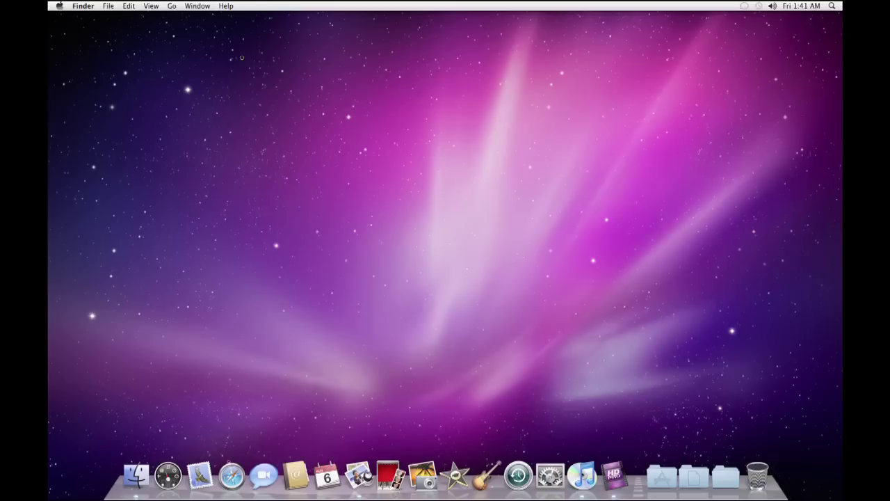
Step: Search Spotlight for mactips, then use it to calculate 112*98 and dismiss it
key("super+space")
type("mactips")
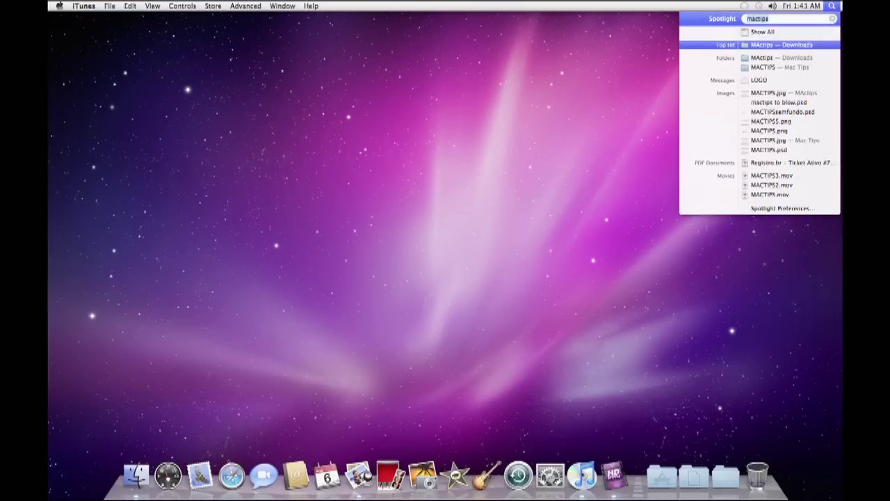
key("super+a")
type("112*98")
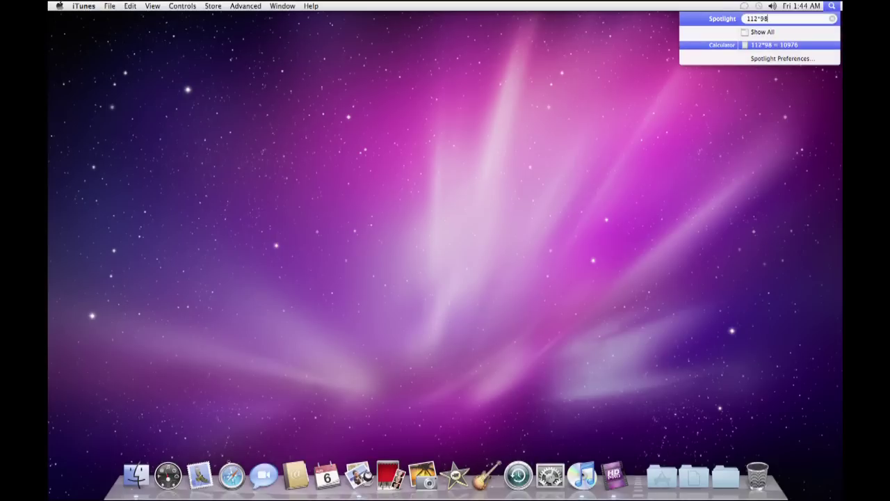
left_click(784, 88)
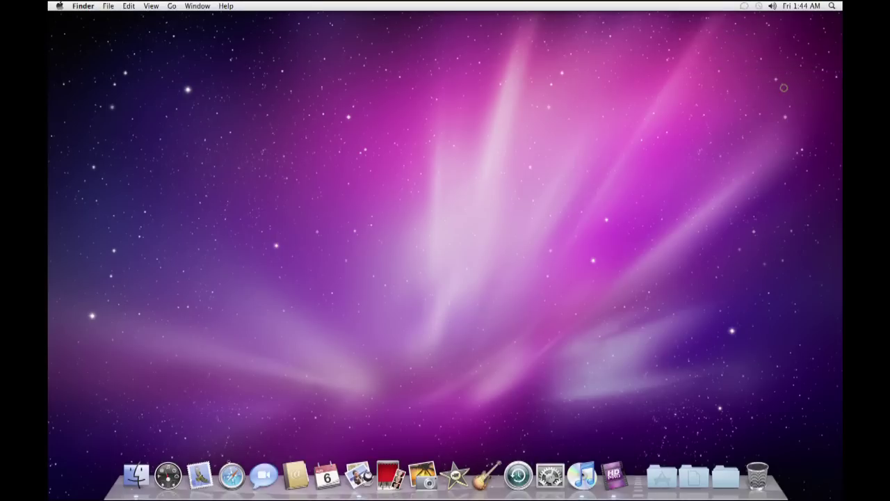
Step: Search Finder's help for finder, locate the Hide Finder command among the results and close the help search
key("super+shift+slash")
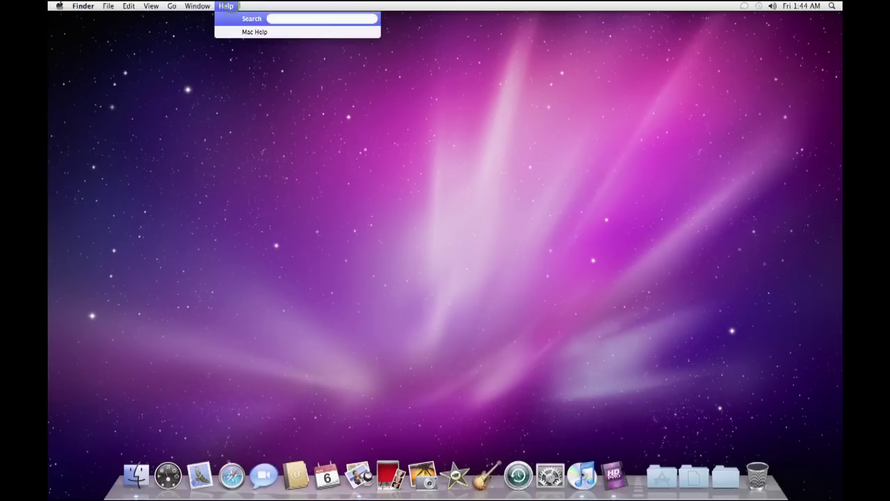
type("find")
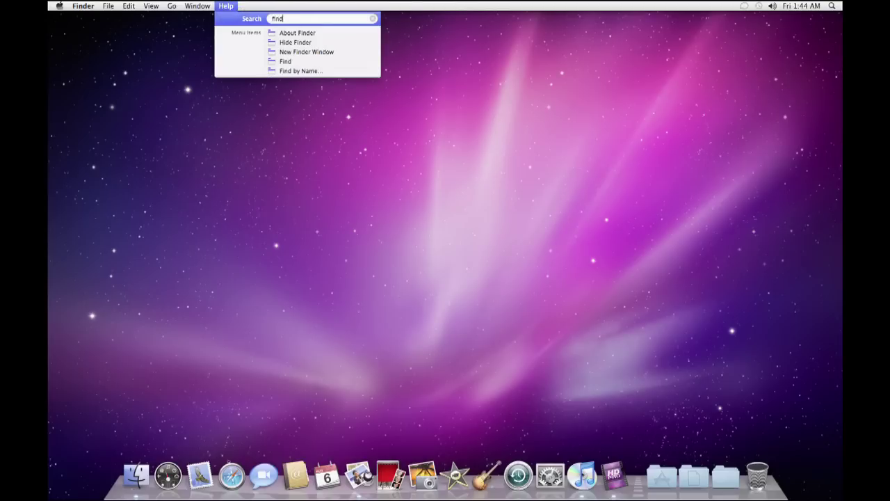
type("er")
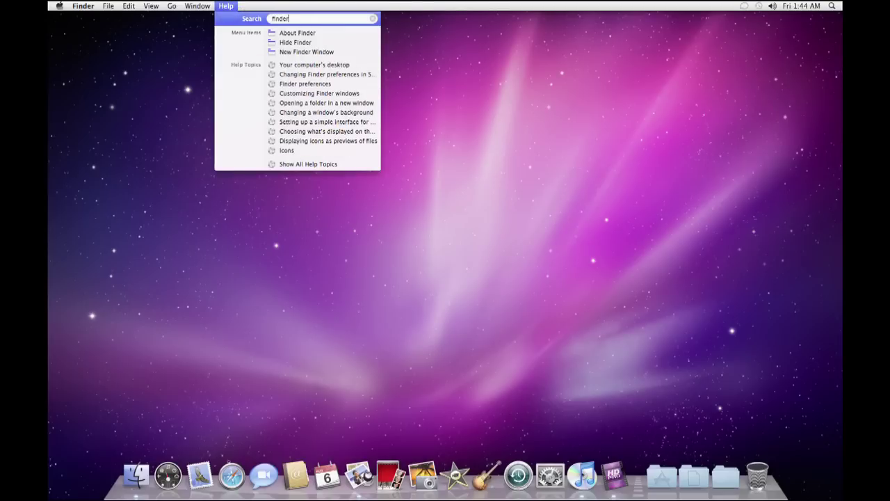
key("Down")
key("Down")
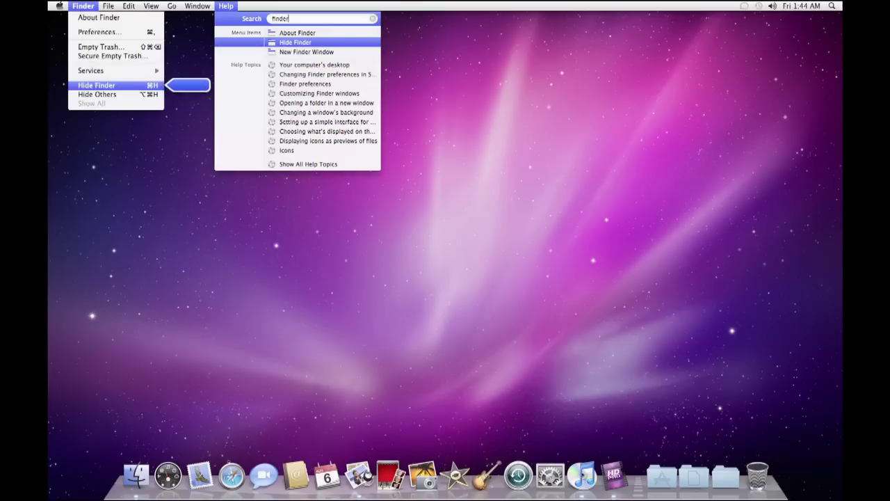
key("Up")
key("Up")
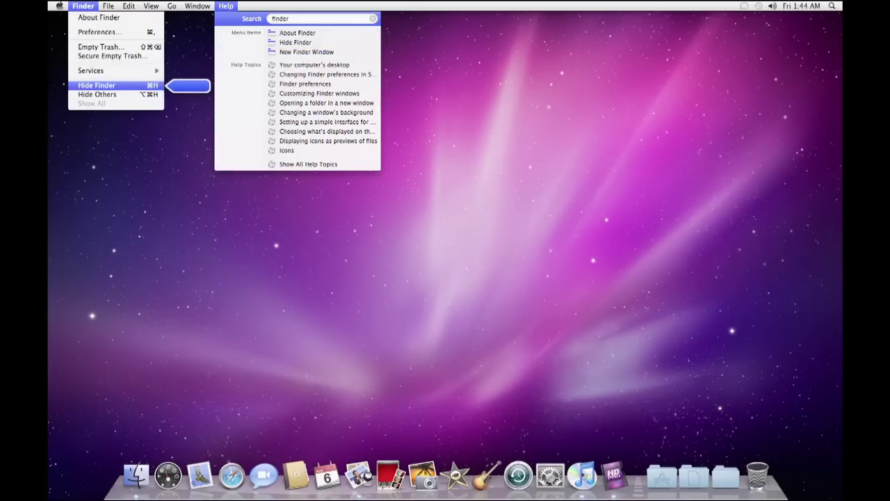
left_click(434, 51)
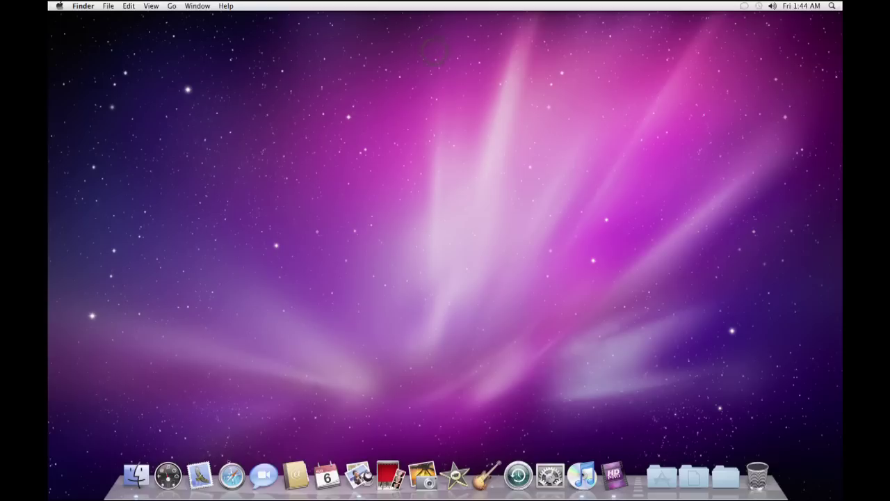